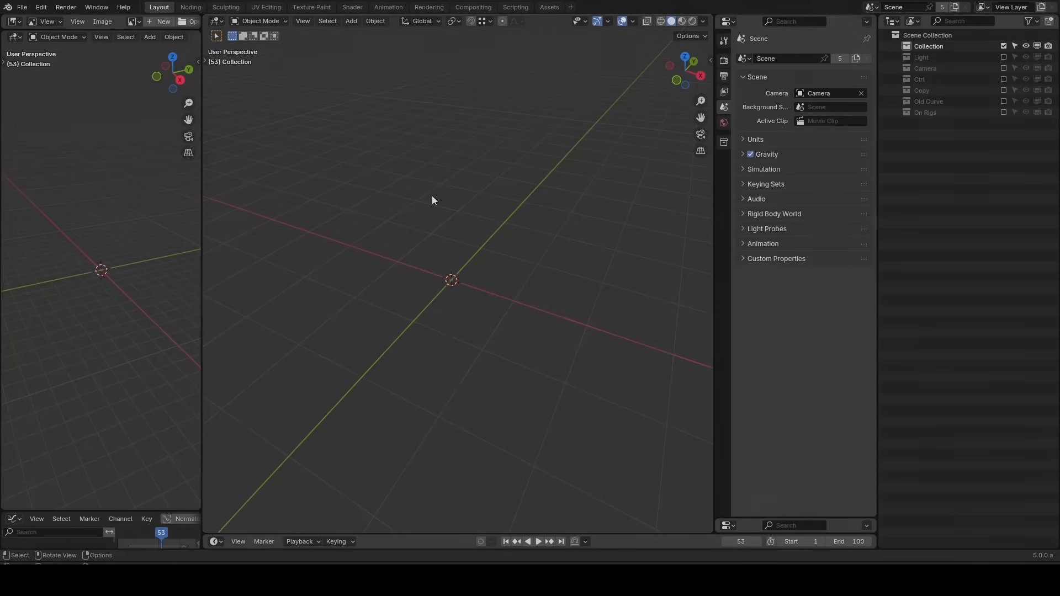
Try to add a Fur curve setup to the empty scene with no mesh selected.
key(shift+a)
mouse_move(432, 195)
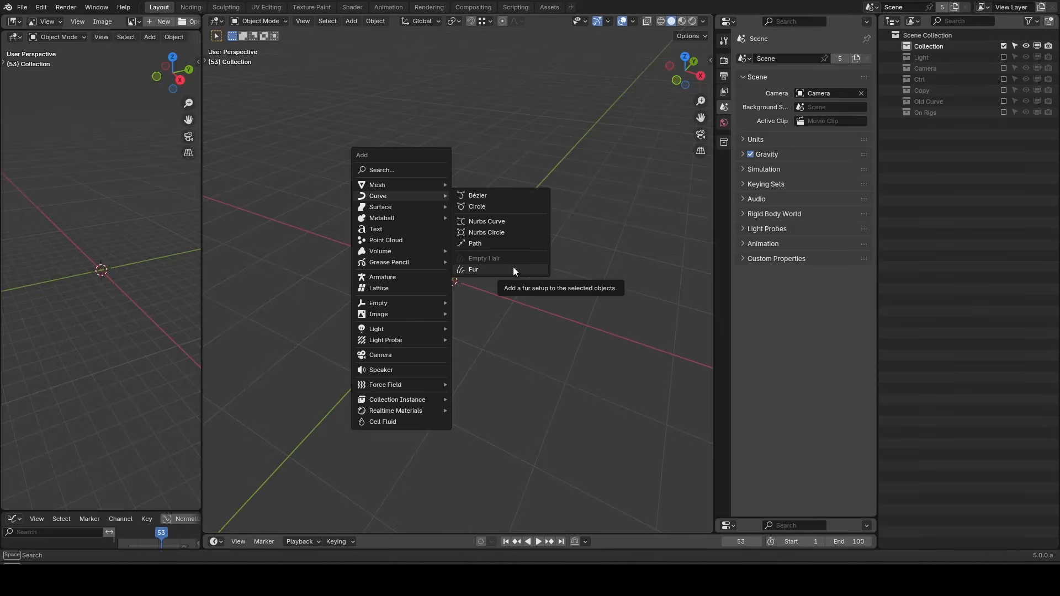
click(257, 255)
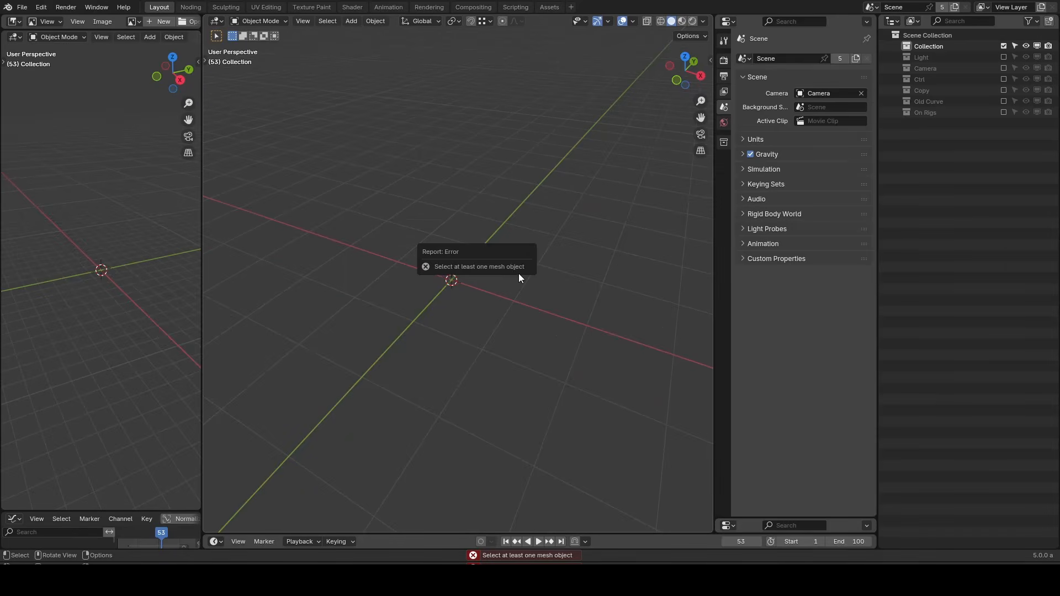
Add a mesh plane at the origin and attach an Empty Hair curves object to it.
key(shift+a)
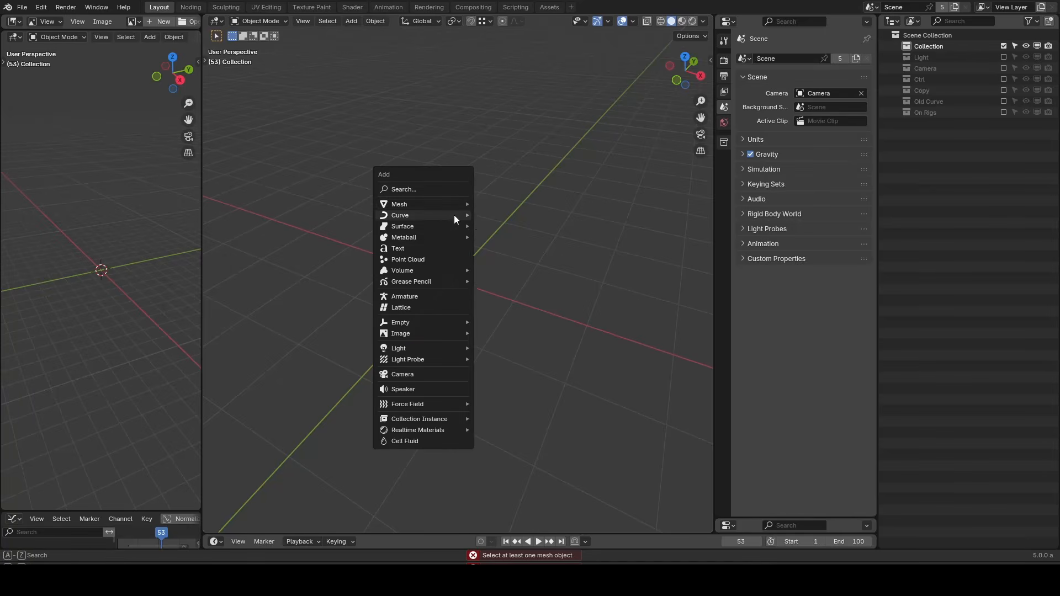
mouse_move(442, 206)
click(498, 204)
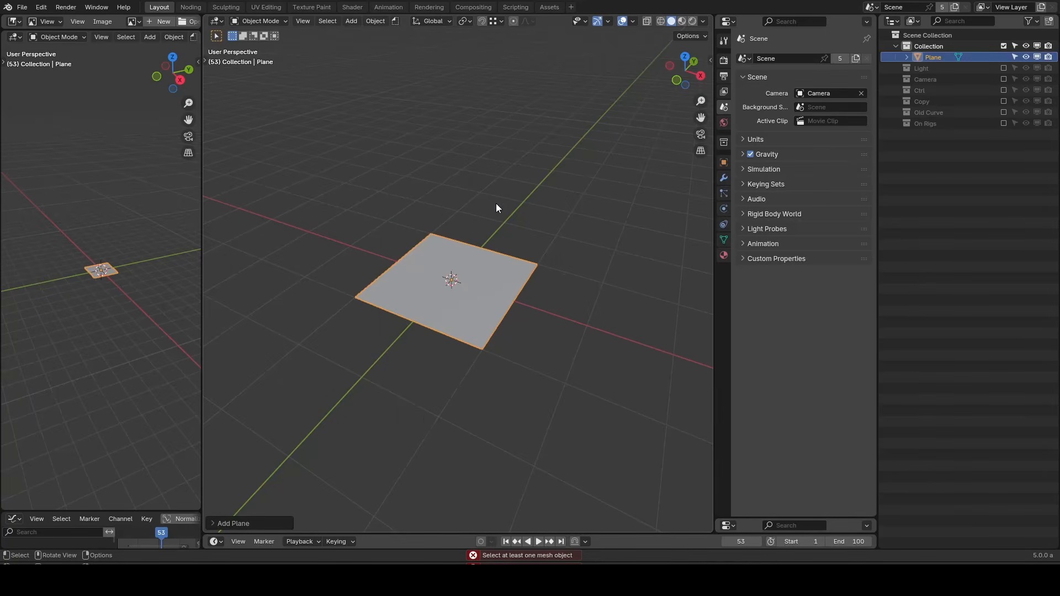
key(shift+a)
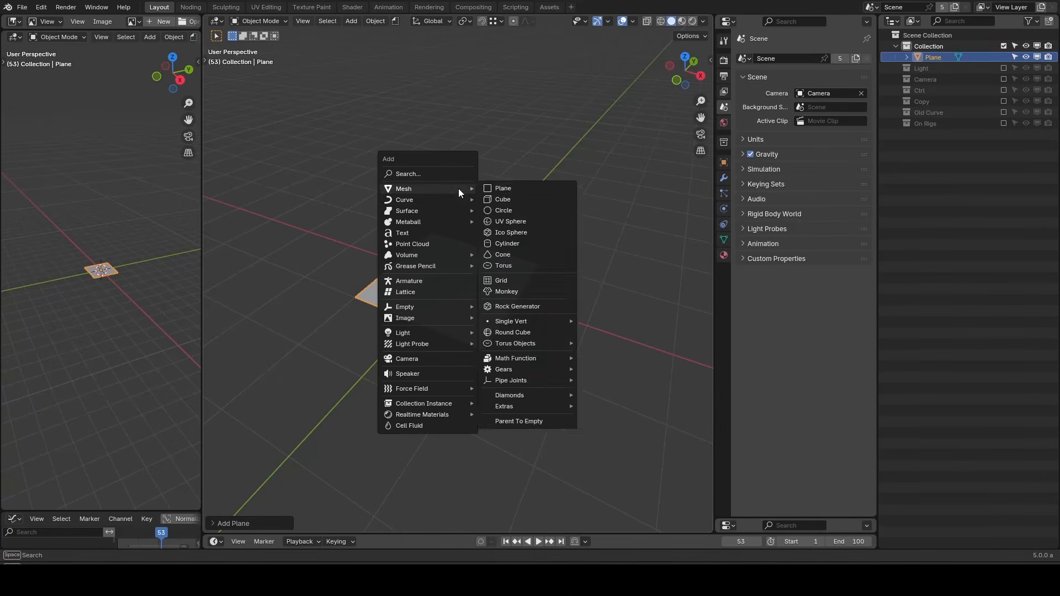
mouse_move(435, 200)
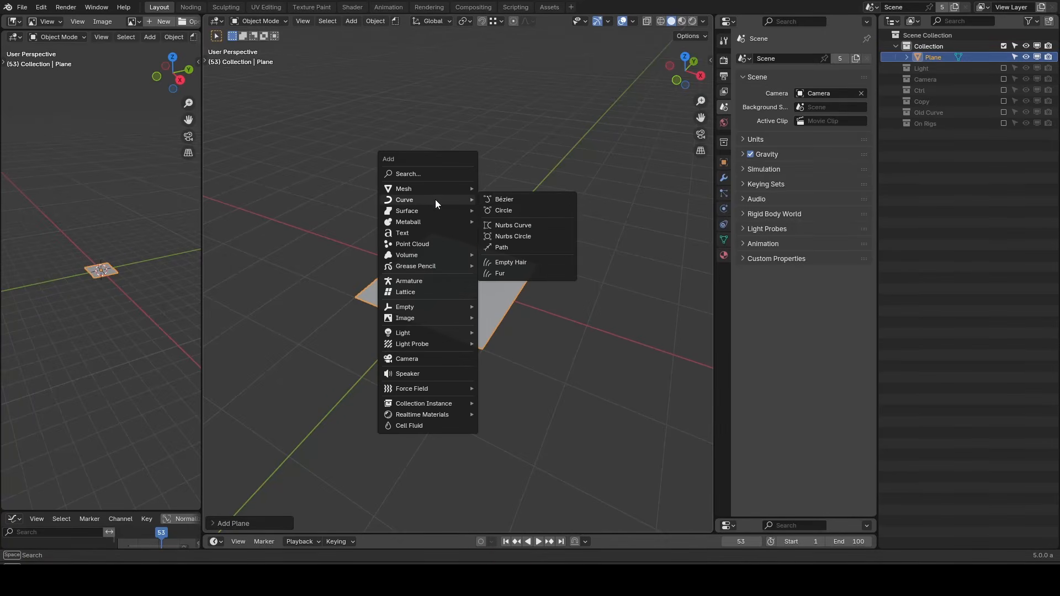
click(548, 263)
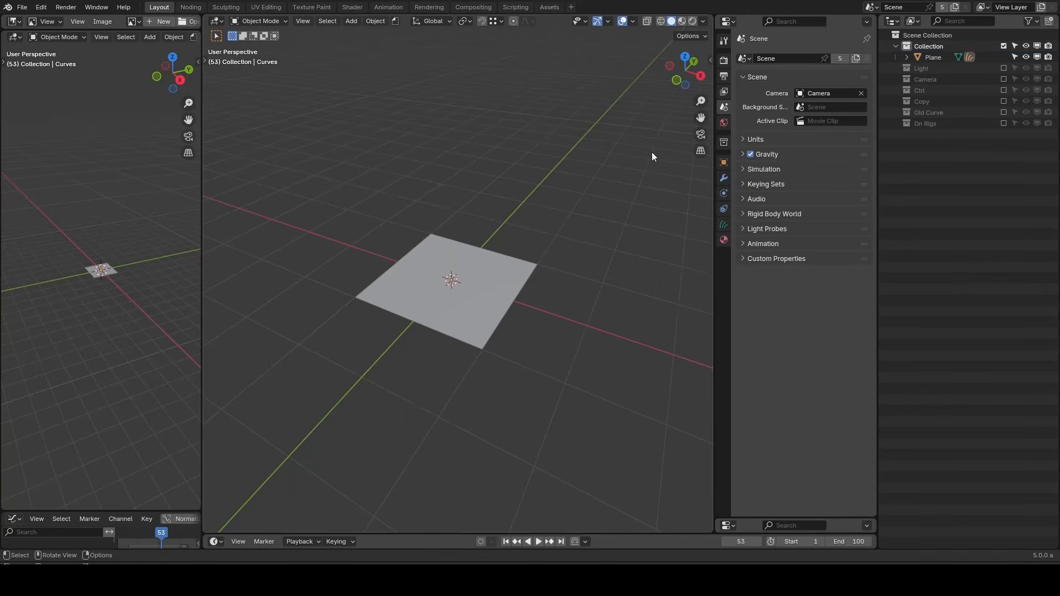
Compare the data properties of the new hair Curves object with those of BézierCurve by temporarily enabling the Old Curve collection.
click(907, 57)
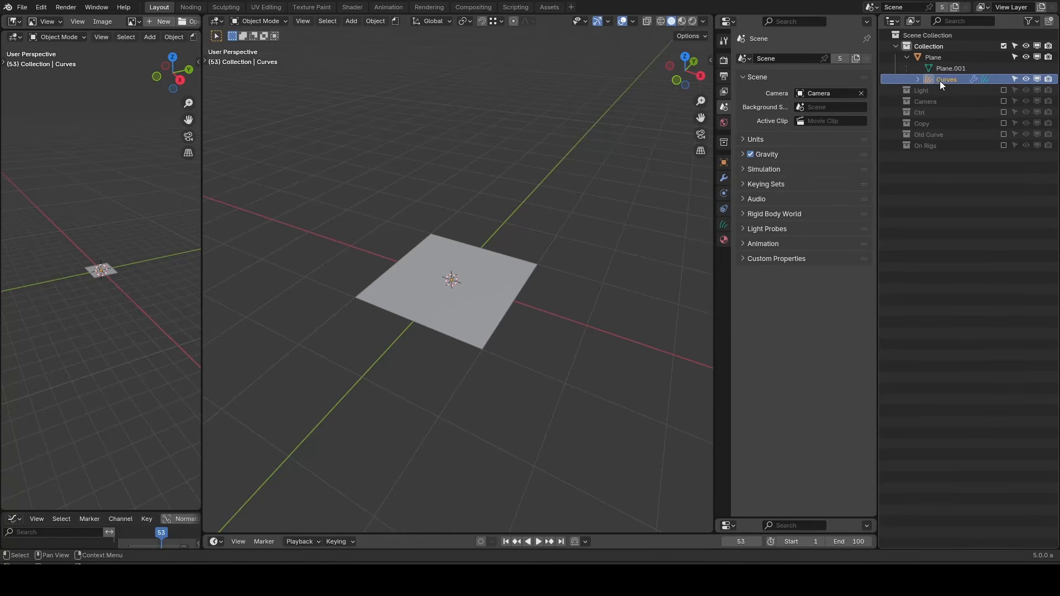
click(1003, 134)
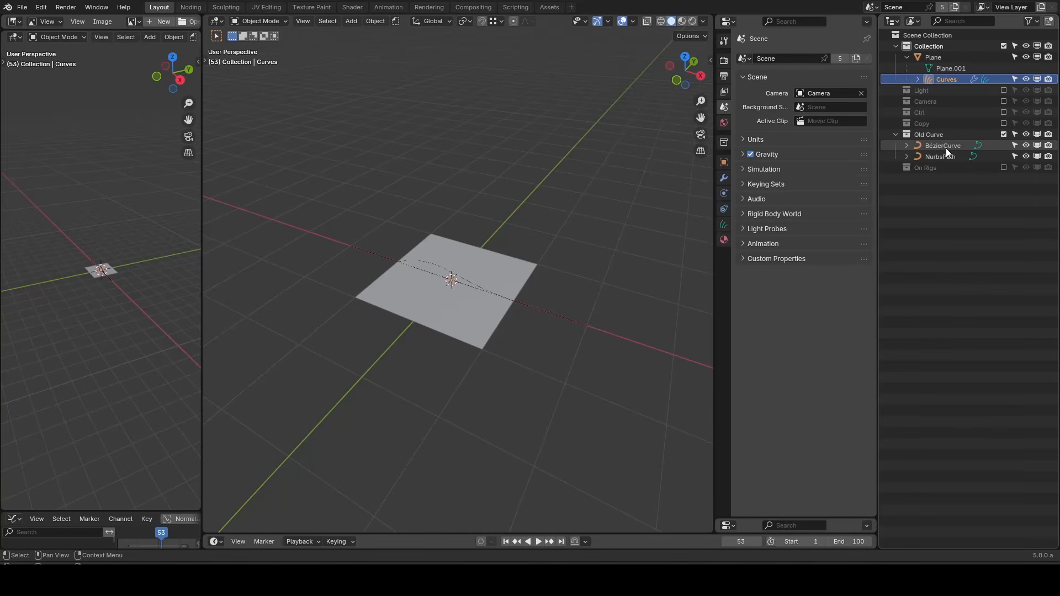
click(723, 224)
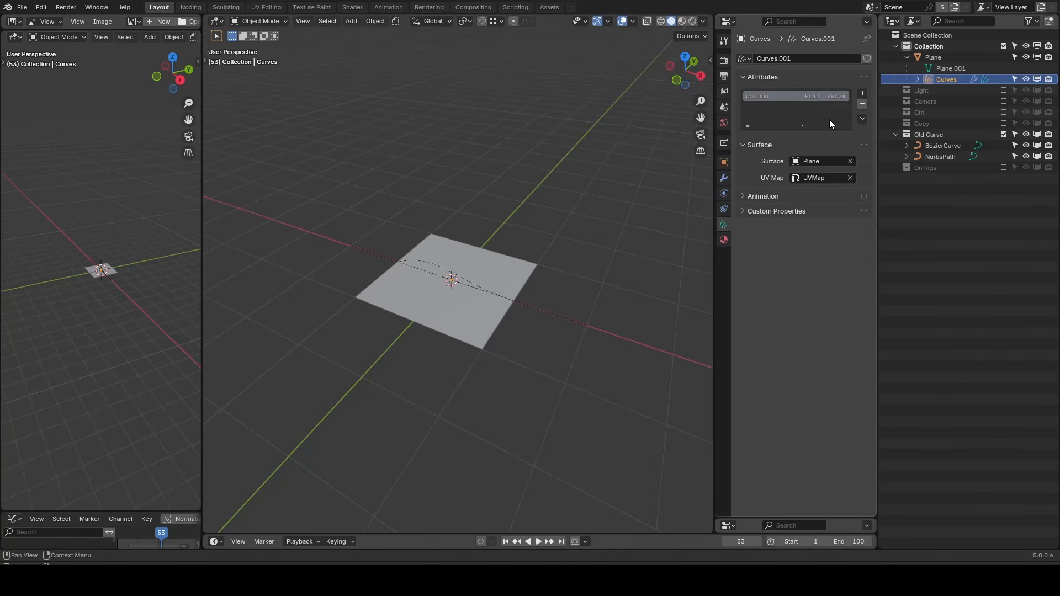
click(939, 147)
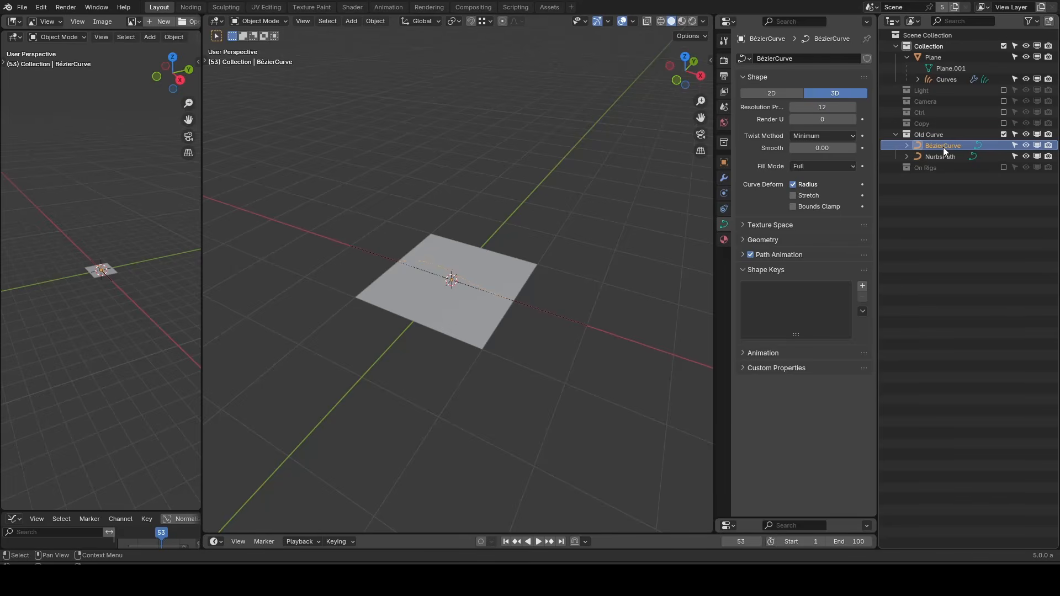
click(940, 78)
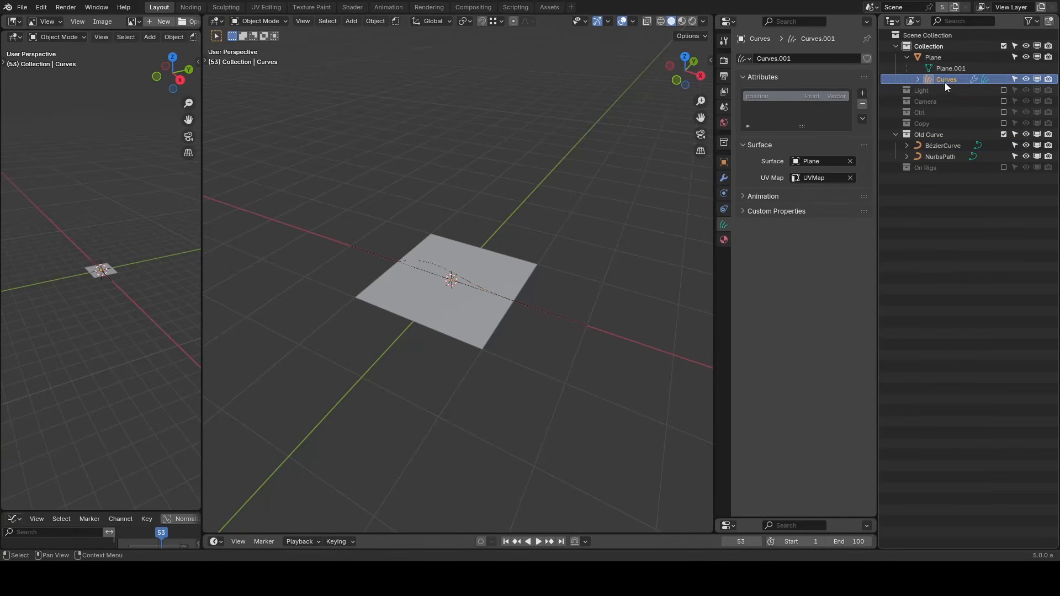
click(1005, 132)
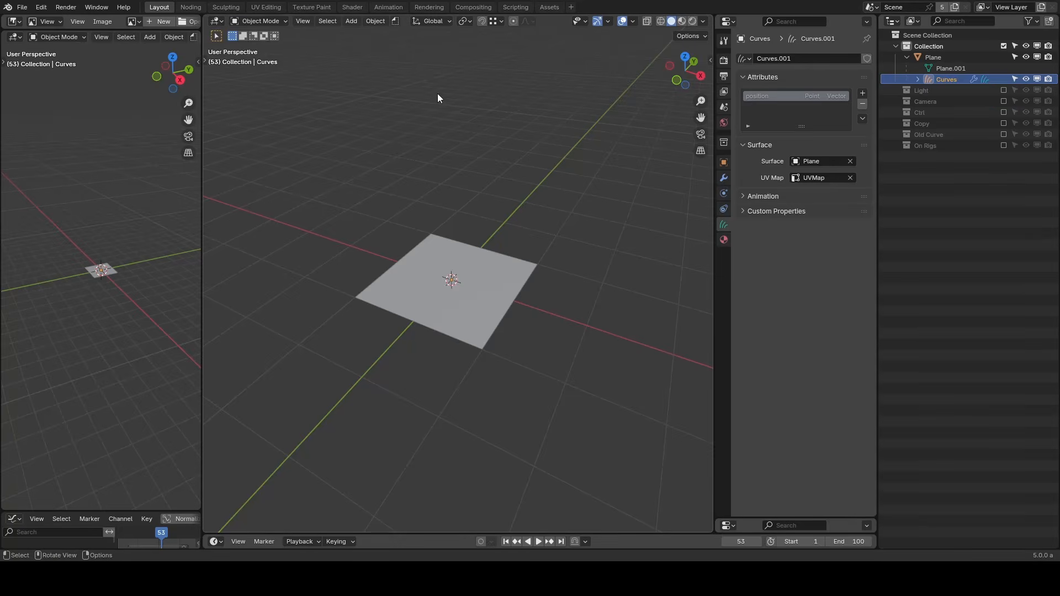
Sculpt hair curves over the whole plane using the Add brush with a Count of 78, and return to Object Mode.
click(268, 22)
click(270, 59)
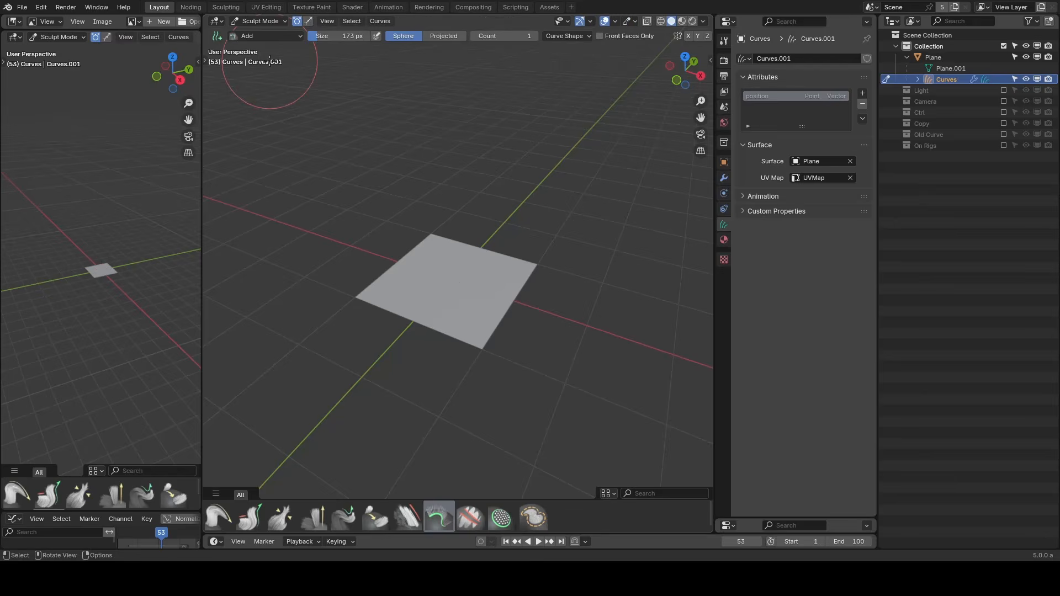
drag(502, 35, 538, 35)
mouse_move(440, 244)
mouse_down()
mouse_move(406, 280)
mouse_move(480, 301)
mouse_move(381, 309)
mouse_move(480, 273)
mouse_move(482, 237)
mouse_move(484, 249)
mouse_move(424, 276)
mouse_move(435, 279)
mouse_up()
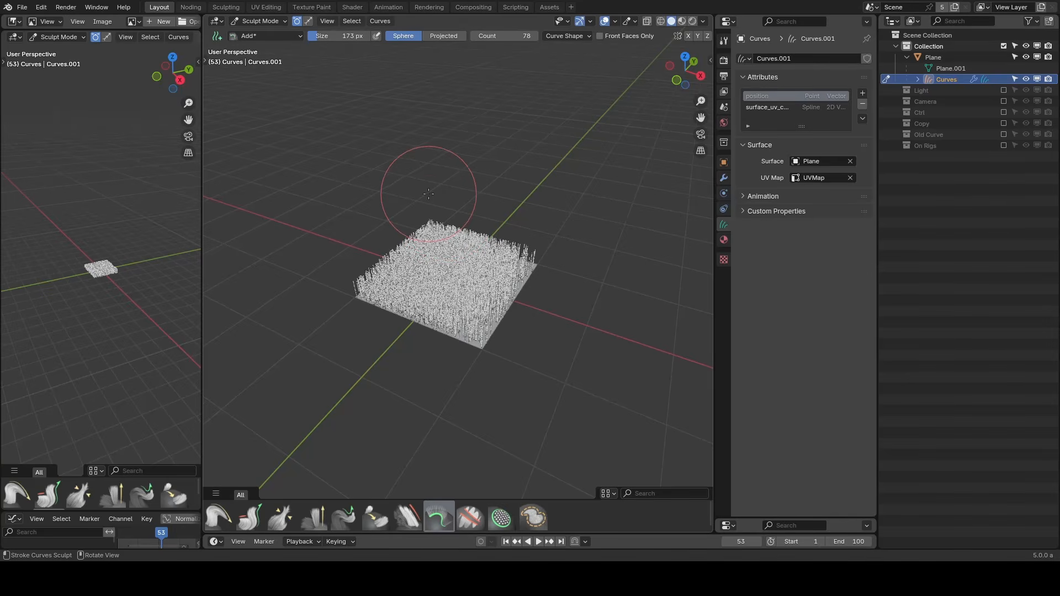
click(260, 21)
click(271, 34)
Enable the On Rigs collection and play the animation to watch the hair follow the animated man.
click(1003, 145)
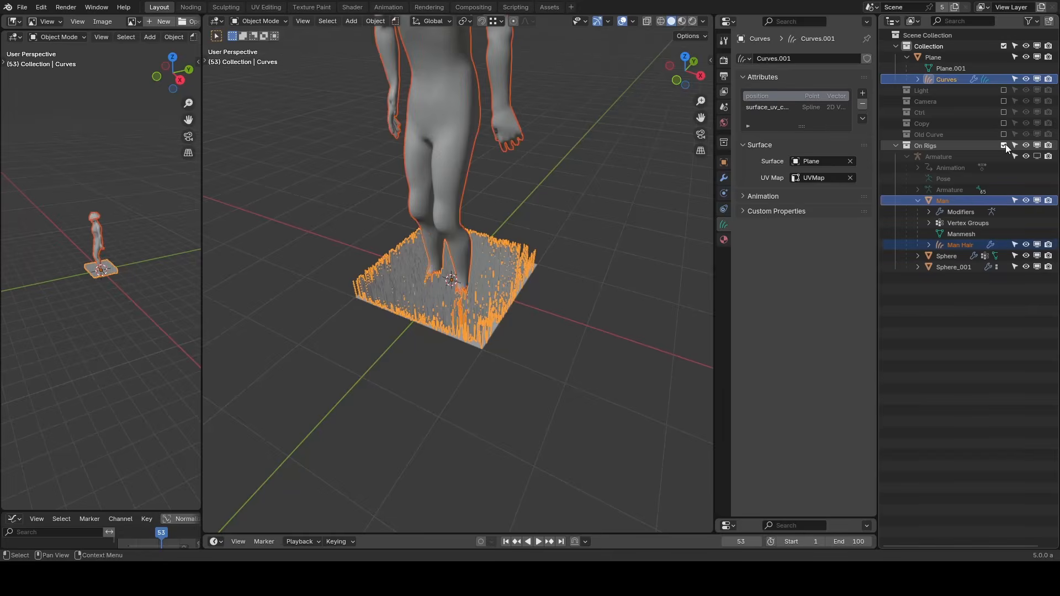
middle_drag(483, 157, 532, 154)
click(532, 154)
key(space)
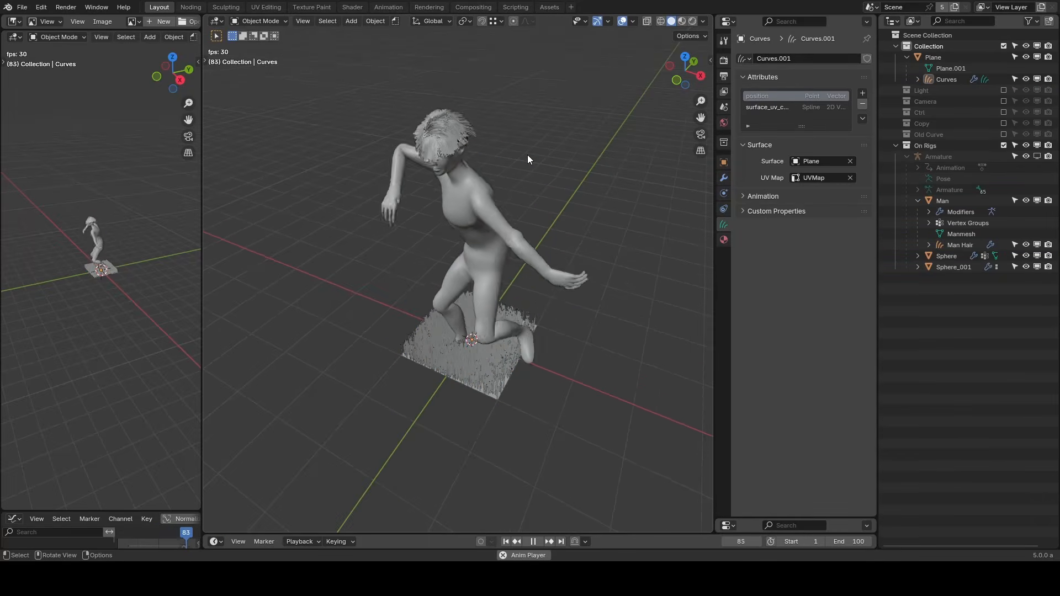
Remove the Surface Deform modifier from Man Hair to see its effect, and undo the removal.
click(921, 243)
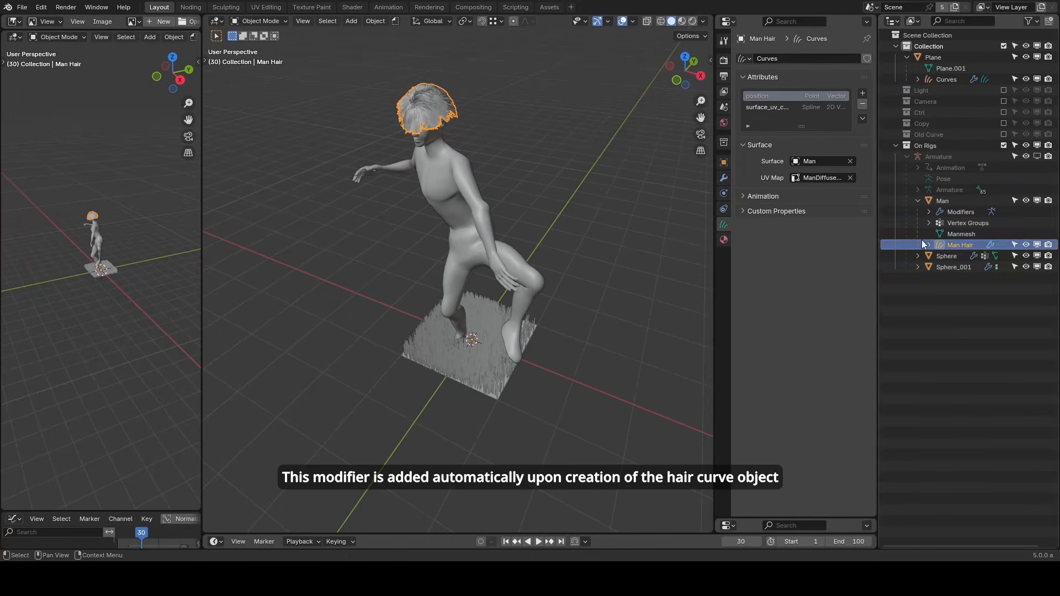
click(723, 178)
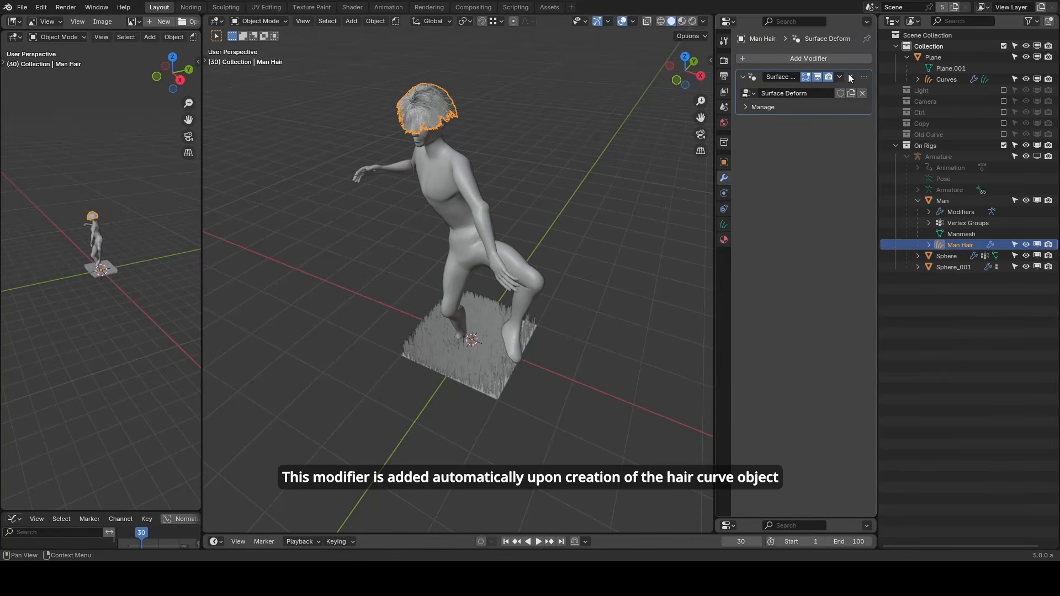
key(ctrl+x)
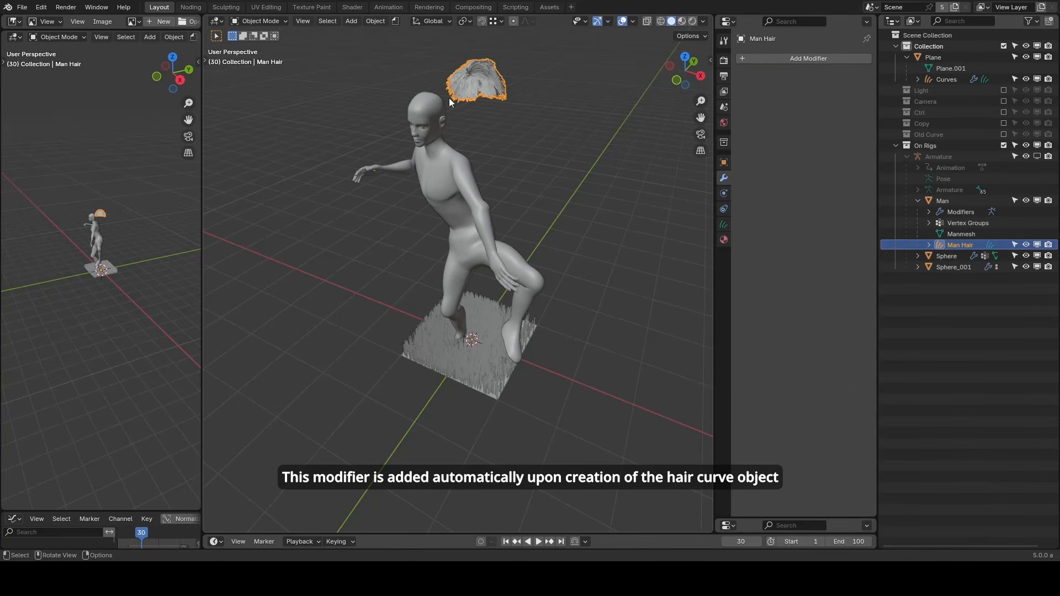
key(ctrl+z)
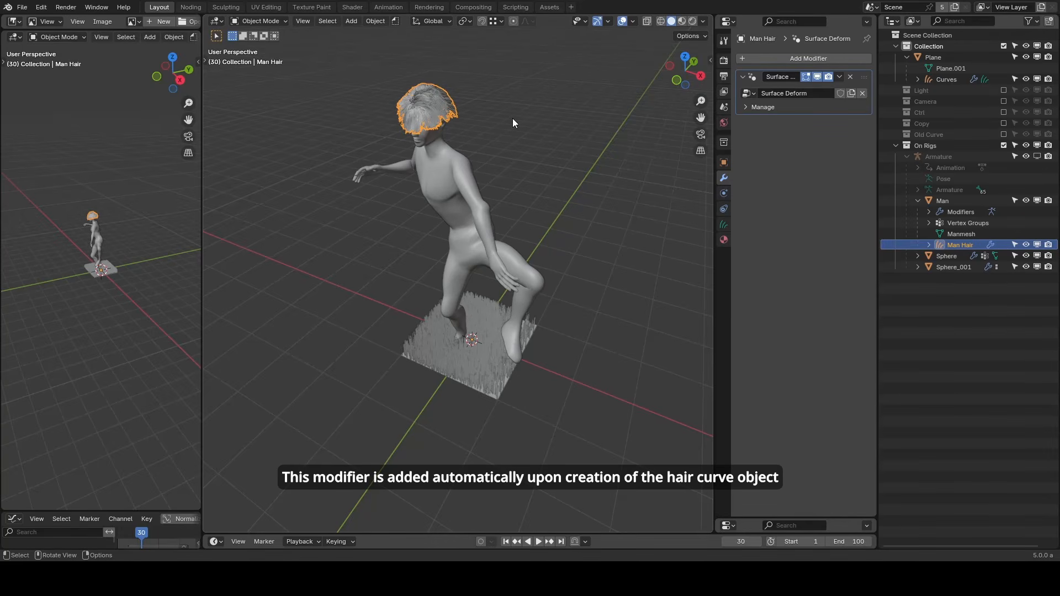
Switch to the Noding workspace, exclude the On Rigs collection, and show the node tree of the plane's Curves object.
click(191, 6)
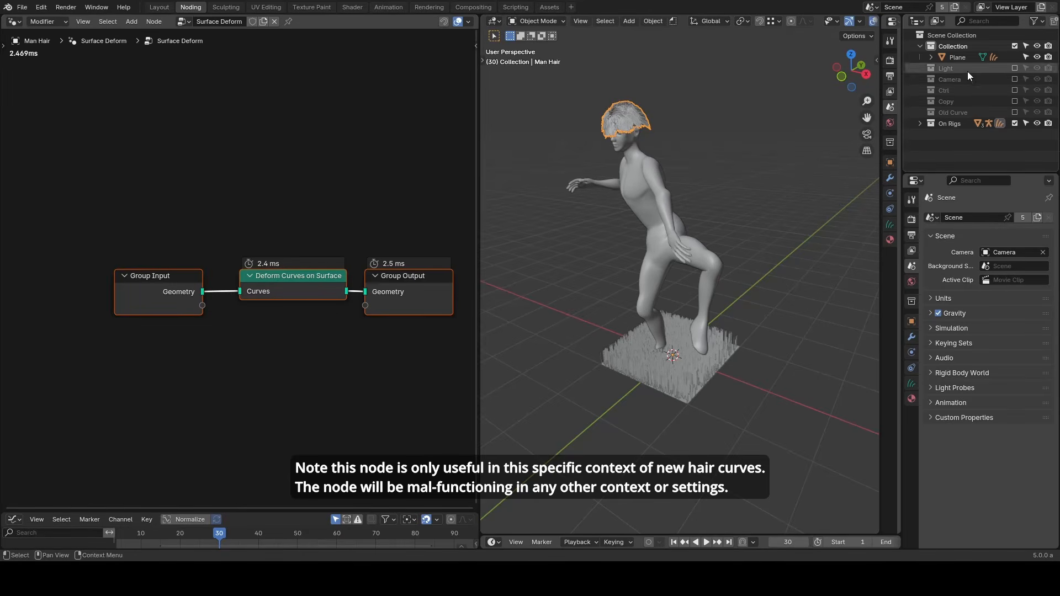
click(1015, 123)
click(931, 57)
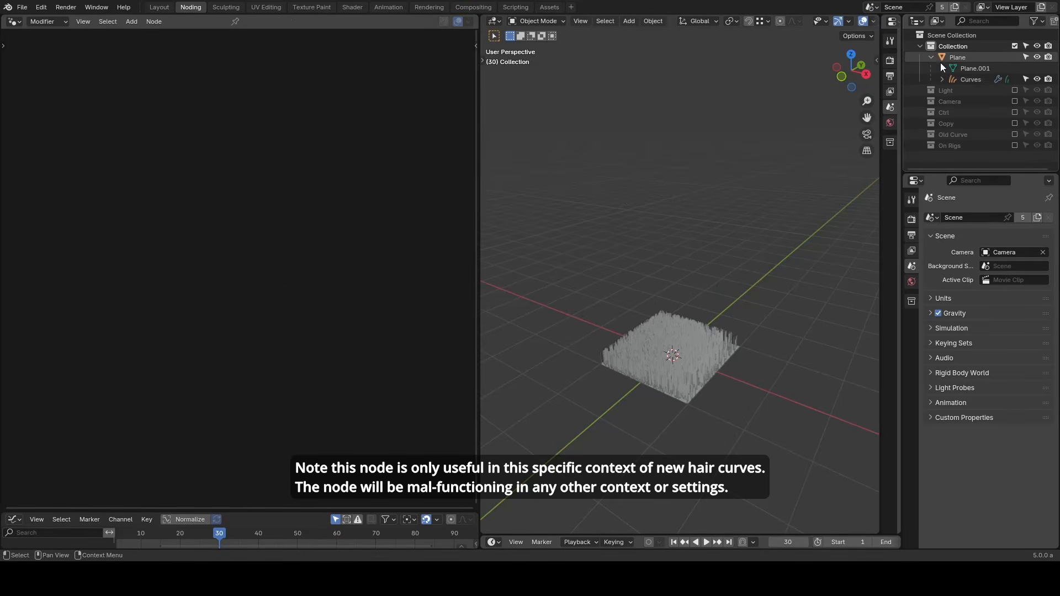
click(963, 79)
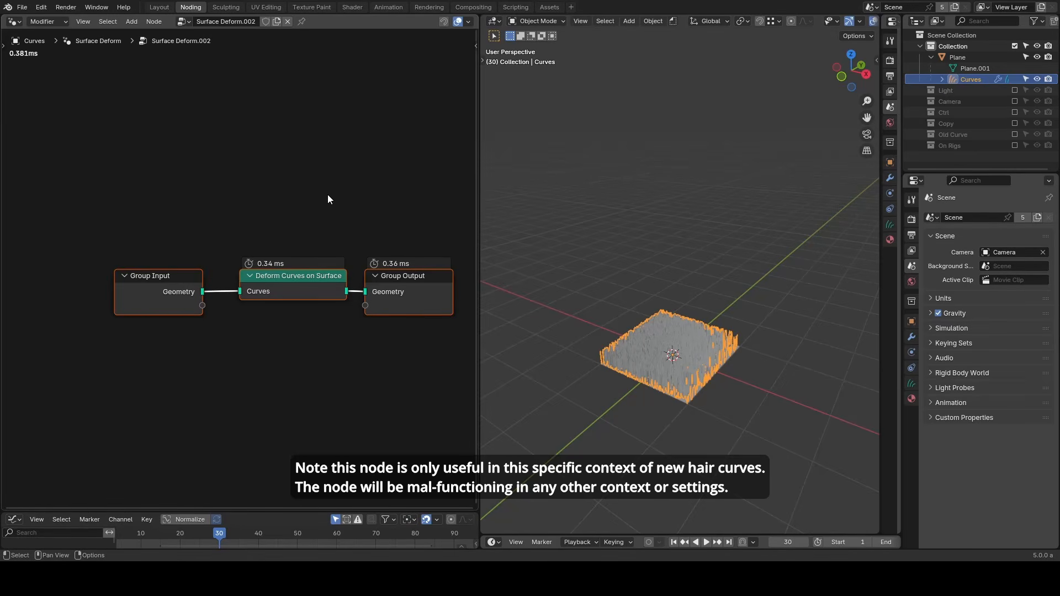
Delete the Group Input and Deform Curves on Surface nodes from the Surface Deform.002 node tree.
click(259, 231)
click(149, 283)
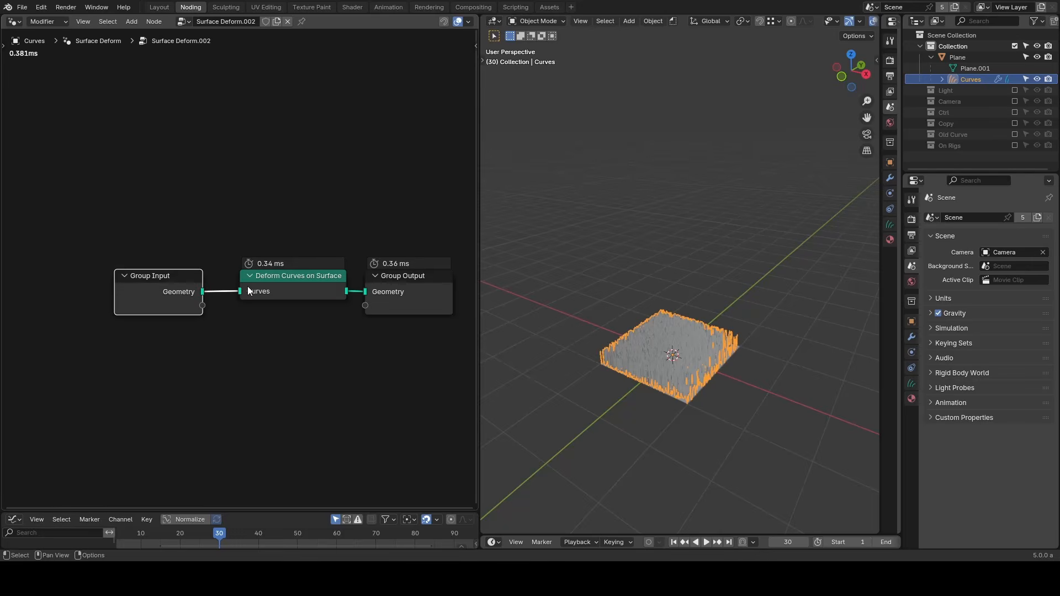
drag(308, 204, 125, 428)
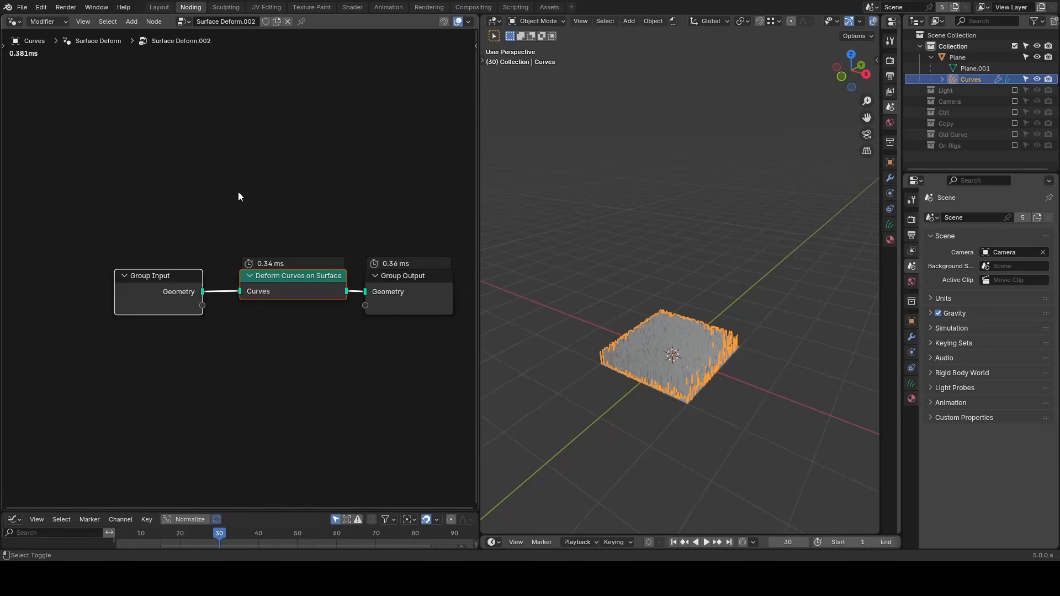
drag(281, 132, 90, 406)
key(Delete)
Add a Curve Line node and connect its Curve output to the Group Output's Geometry.
key(shift+a)
text(curve line)
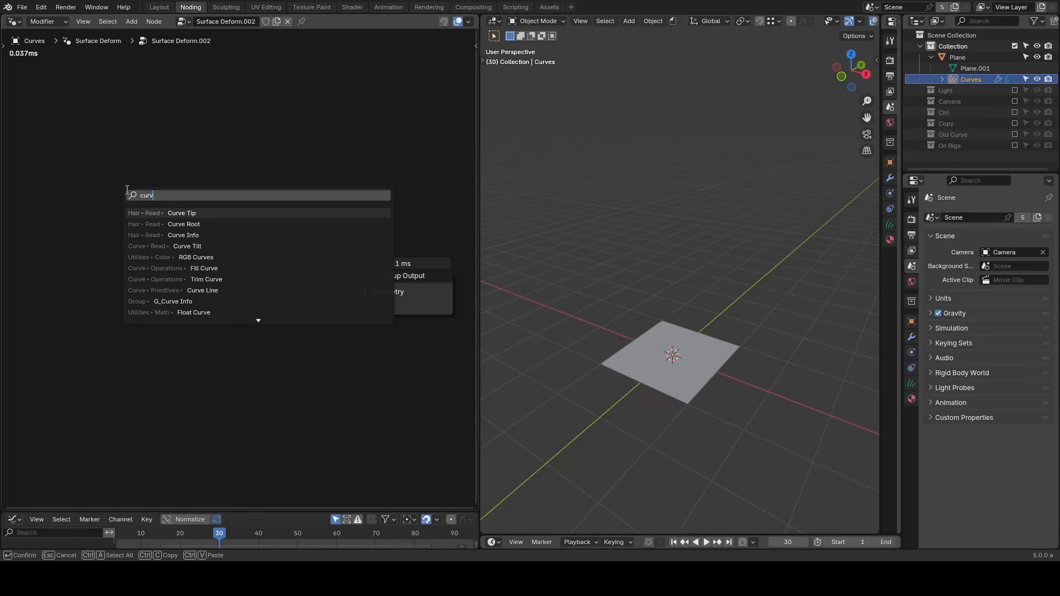
key(Return)
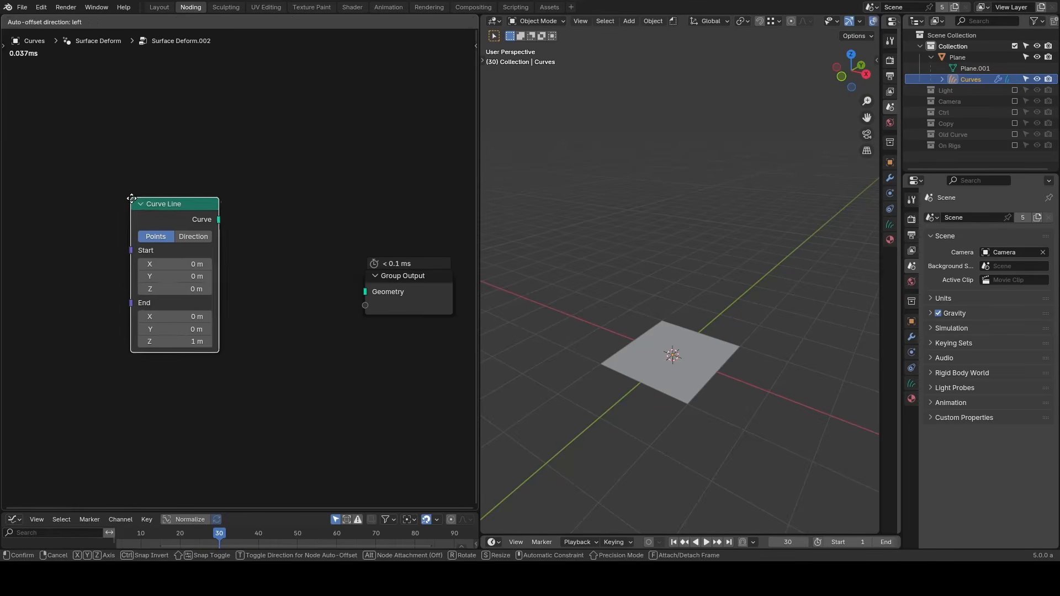
click(134, 199)
drag(220, 221, 364, 291)
middle_drag(650, 330, 689, 308)
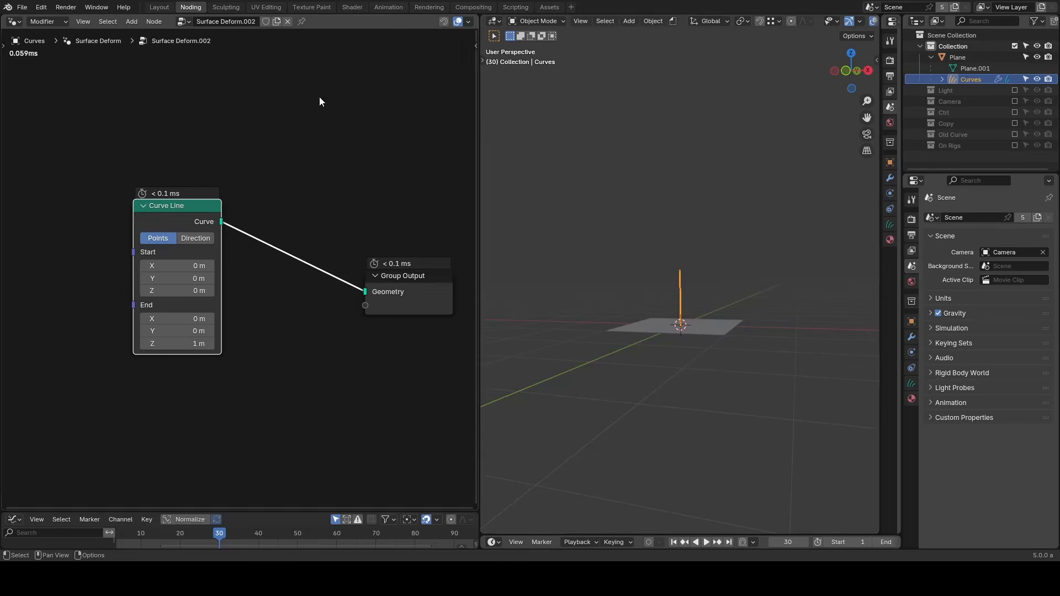
Pin the Surface Deform.002 node tree and delete the plane, leaving the curve line object selected.
click(301, 21)
click(647, 325)
key(x)
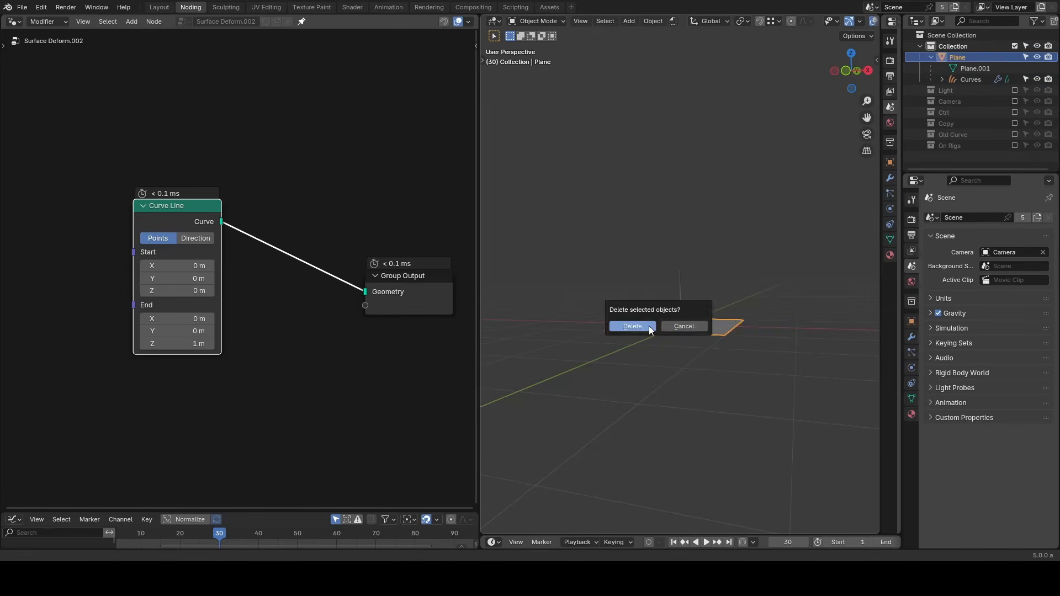
click(648, 326)
click(681, 305)
middle_drag(680, 304, 676, 366)
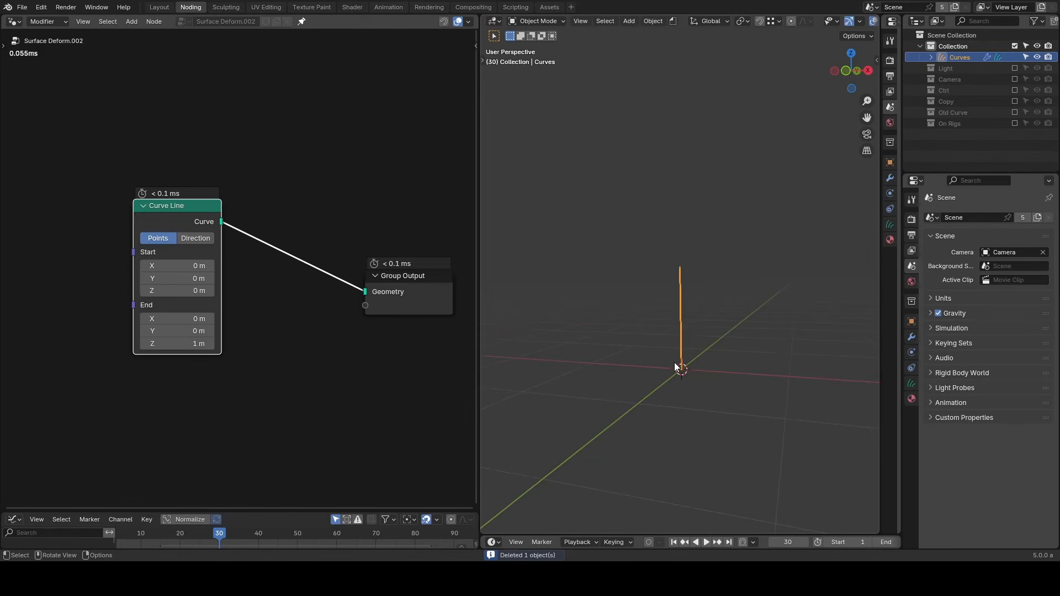
Insert a Set Curve Radius node between Curve Line and Group Output, with the radius set to 3.4 m.
key(shift+a)
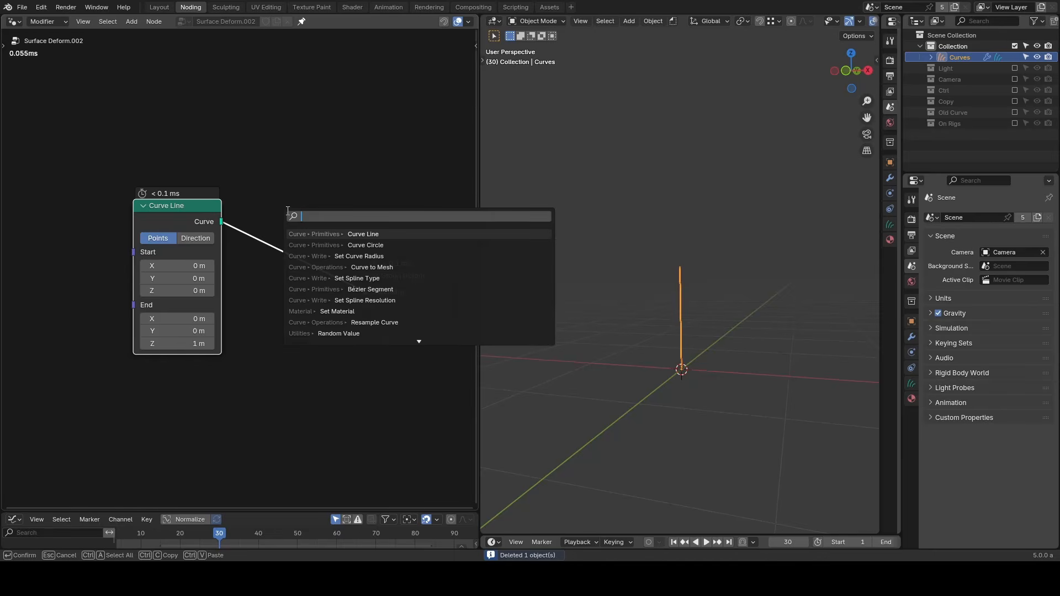
text(se)
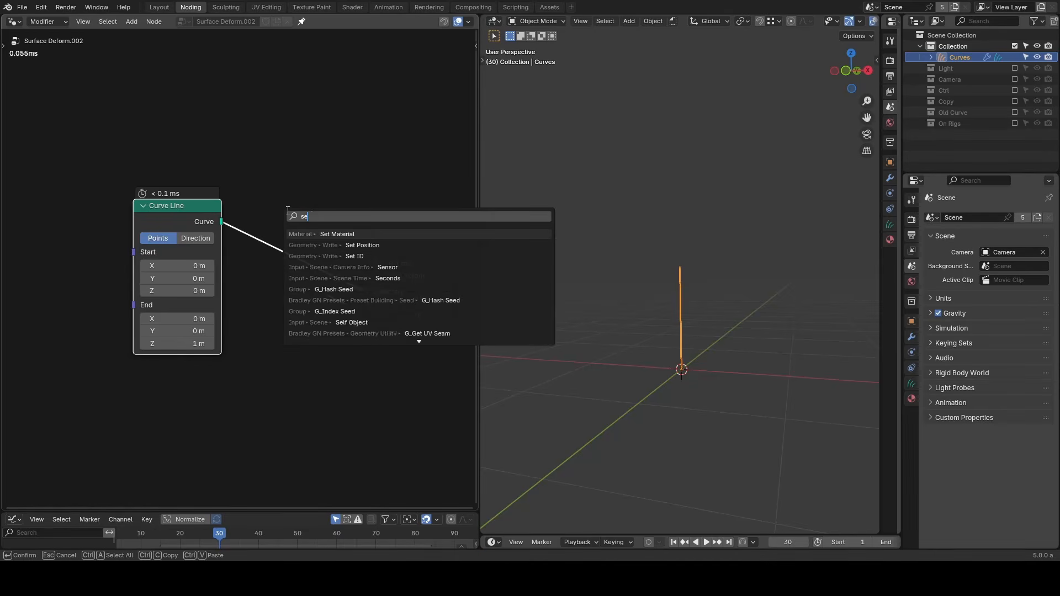
text(t curve rad)
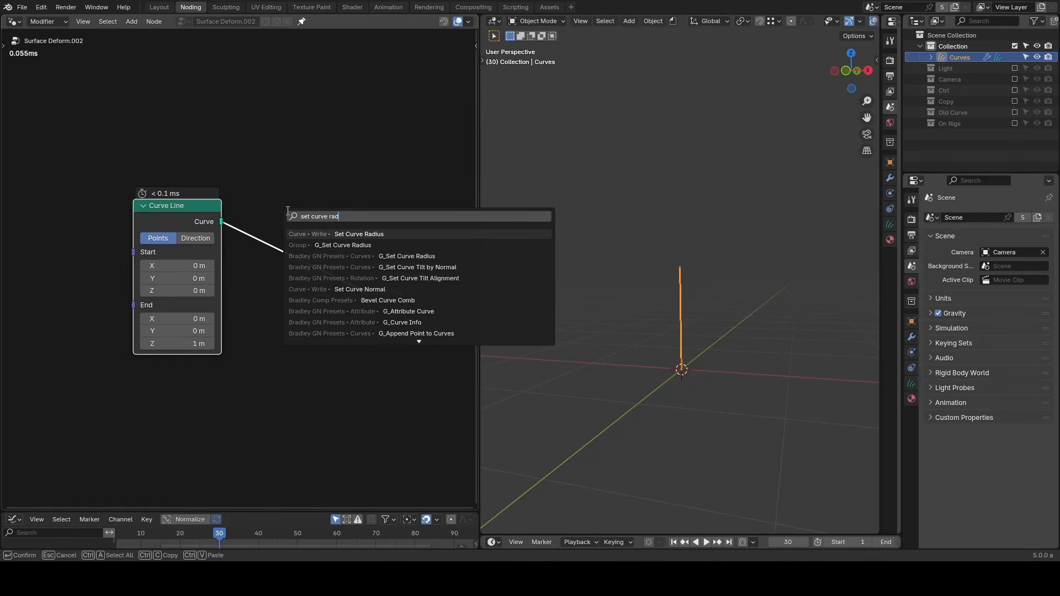
key(Return)
click(252, 221)
mouse_move(292, 270)
mouse_down()
mouse_move(331, 270)
mouse_move(294, 269)
mouse_up()
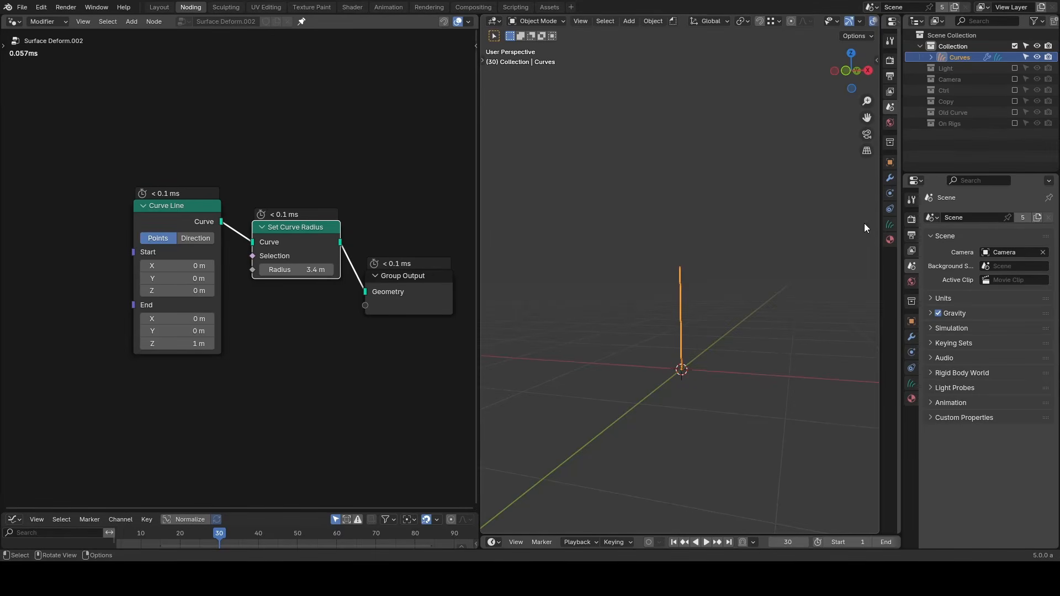
Set the EEVEE render settings' curves shape to Strip and reduce the Set Curve Radius node's radius to 0.605 m.
click(911, 219)
click(972, 413)
scroll(972, 413, down, 2)
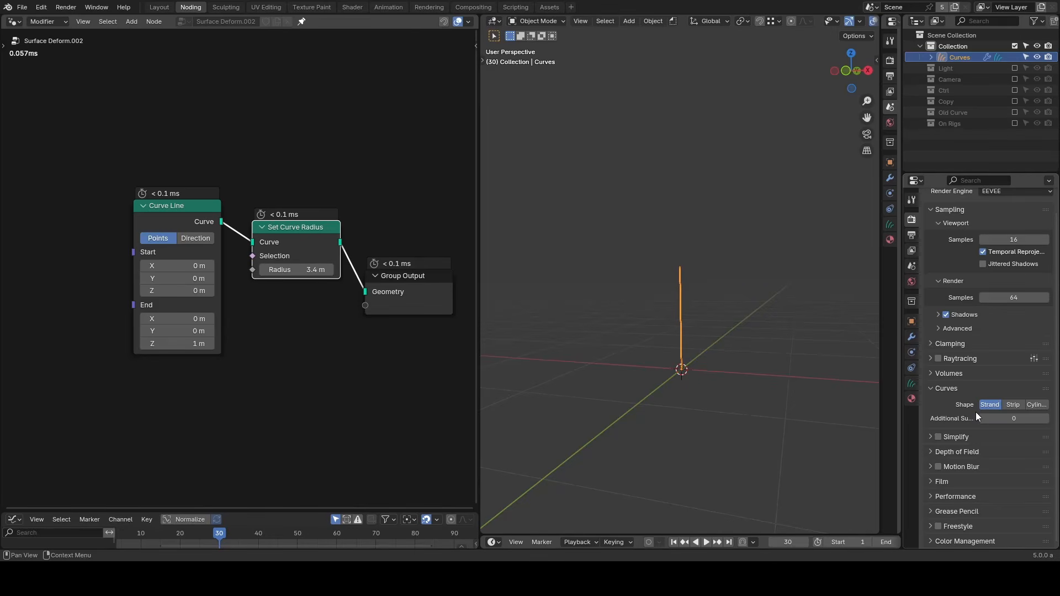
click(1013, 405)
mouse_move(292, 269)
mouse_down()
mouse_move(243, 269)
mouse_move(271, 269)
mouse_up()
middle_drag(709, 283, 710, 364)
middle_drag(711, 371, 713, 387)
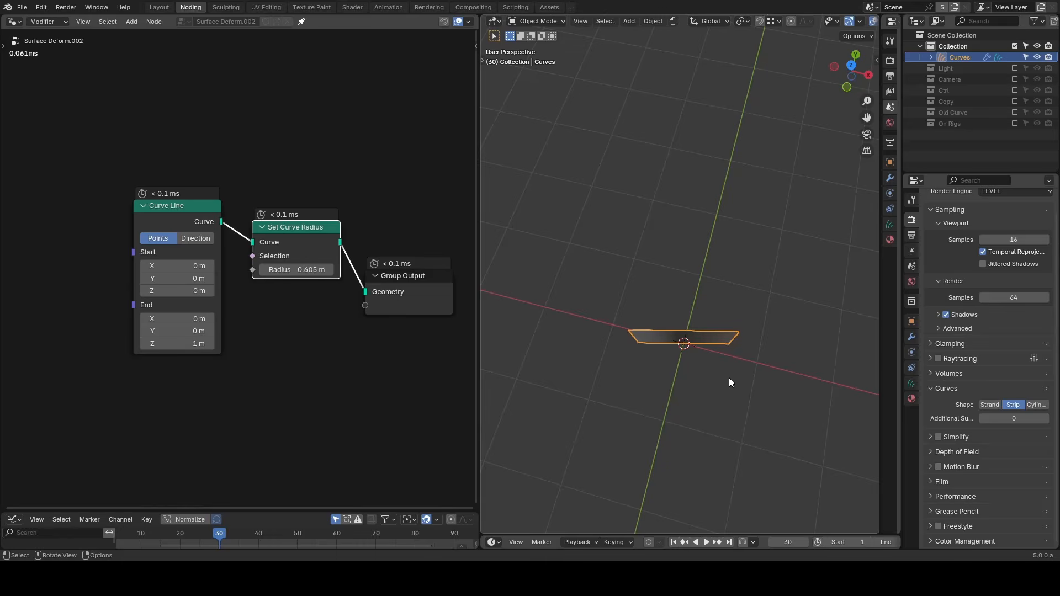
Change the EEVEE curves shape to Cylinder and view the curve line from the side.
click(1027, 406)
middle_drag(752, 372, 754, 306)
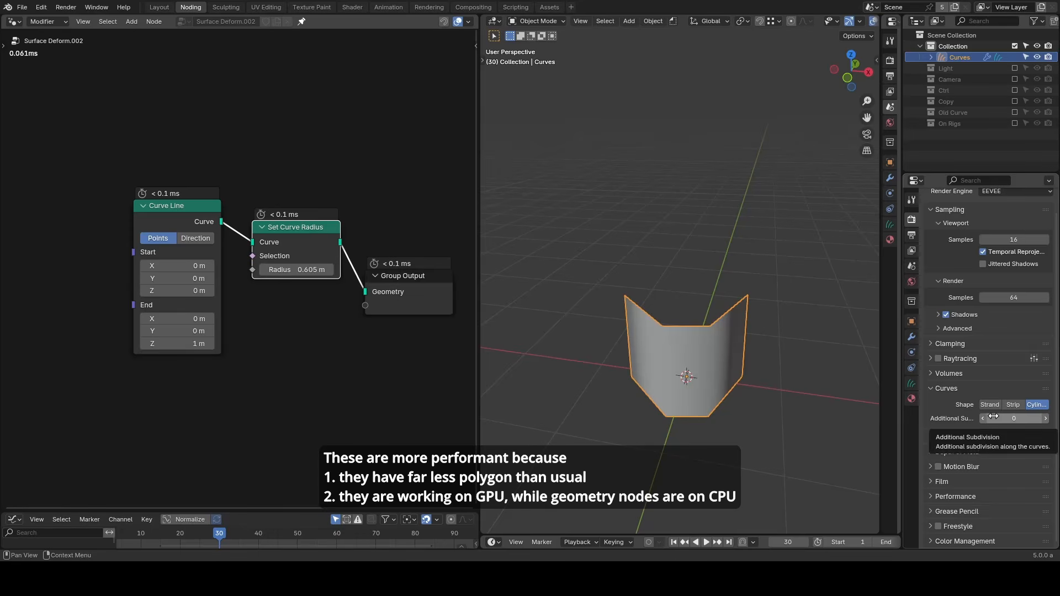
Try an additional subdivision of 3 for the EEVEE curves and reset it to the default 0.
click(1045, 419)
click(1045, 418)
click(1045, 419)
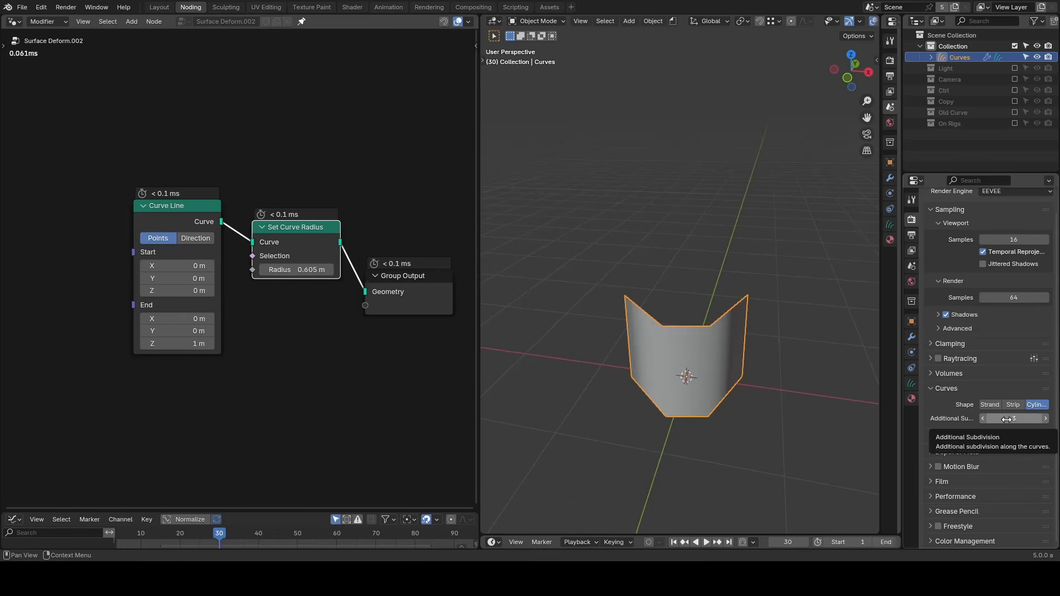
key(BackSpace)
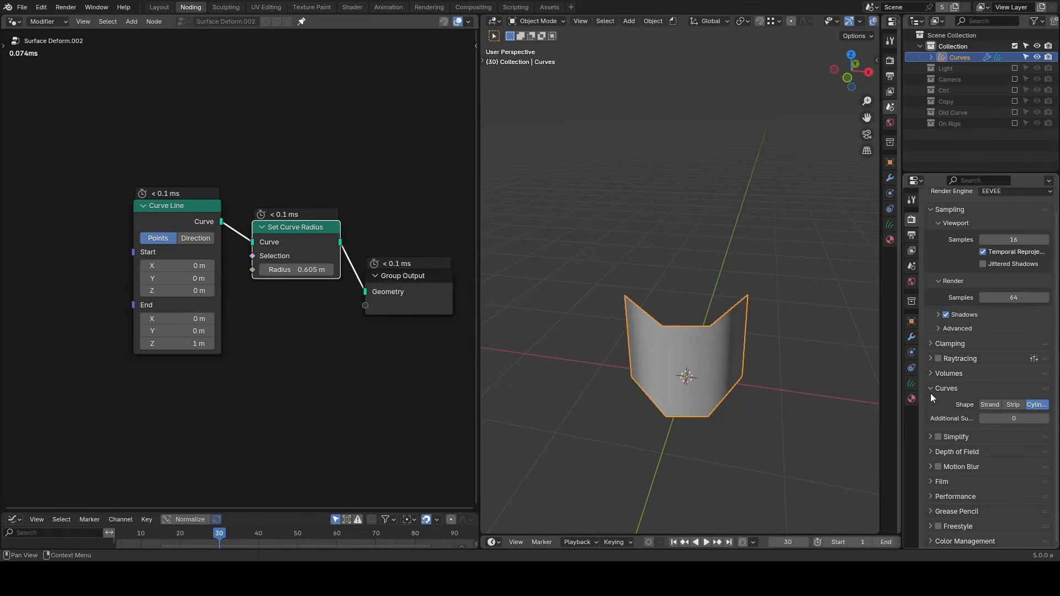
Switch the render engine to Cycles and show the 3D viewport in rendered shading.
scroll(967, 246, up, 1)
click(994, 199)
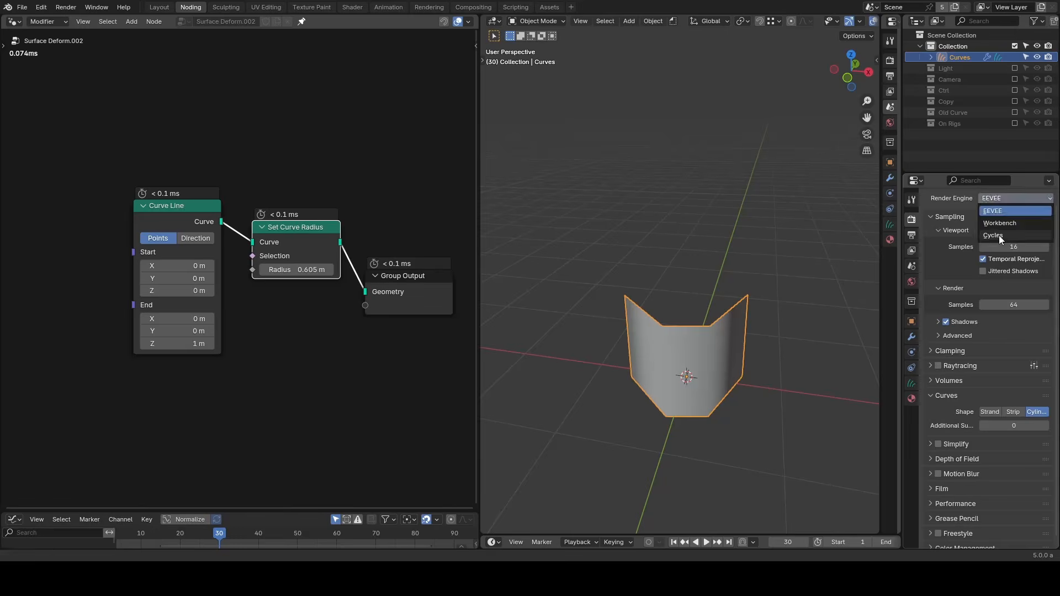
click(992, 236)
key(z)
Add a Sun light to the scene and rotate it about the X axis to light the curve.
key(shift+a)
mouse_move(680, 215)
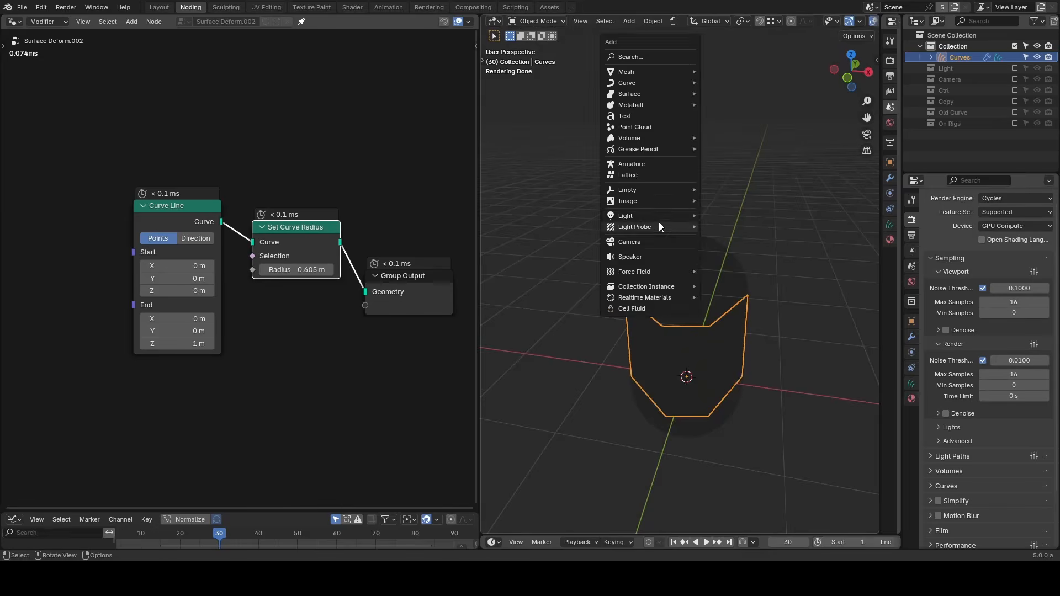
click(727, 227)
key(r)
key(x)
click(784, 375)
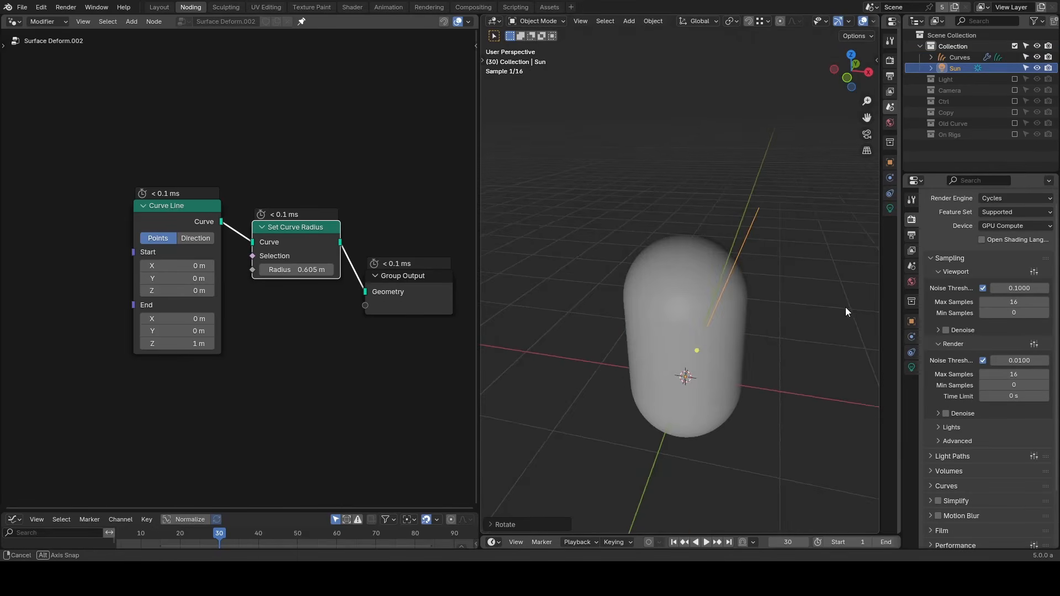
Duplicate the Sun light and rotate the copy about the global Z axis to light the curve from another side.
middle_drag(845, 306, 779, 290)
key(shift+d)
key(r)
key(z)
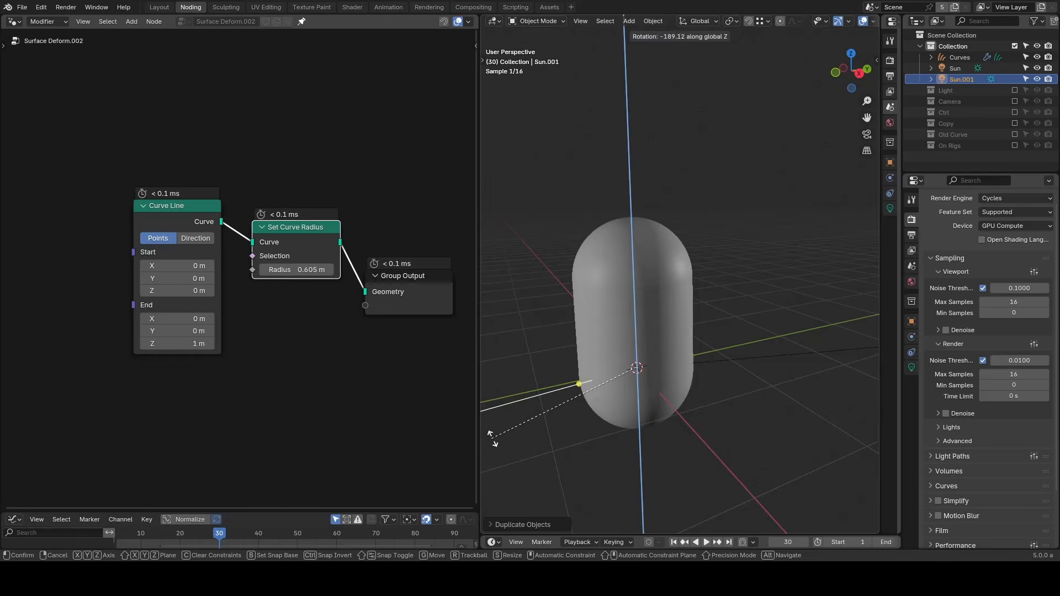
click(551, 434)
middle_drag(550, 434, 637, 380)
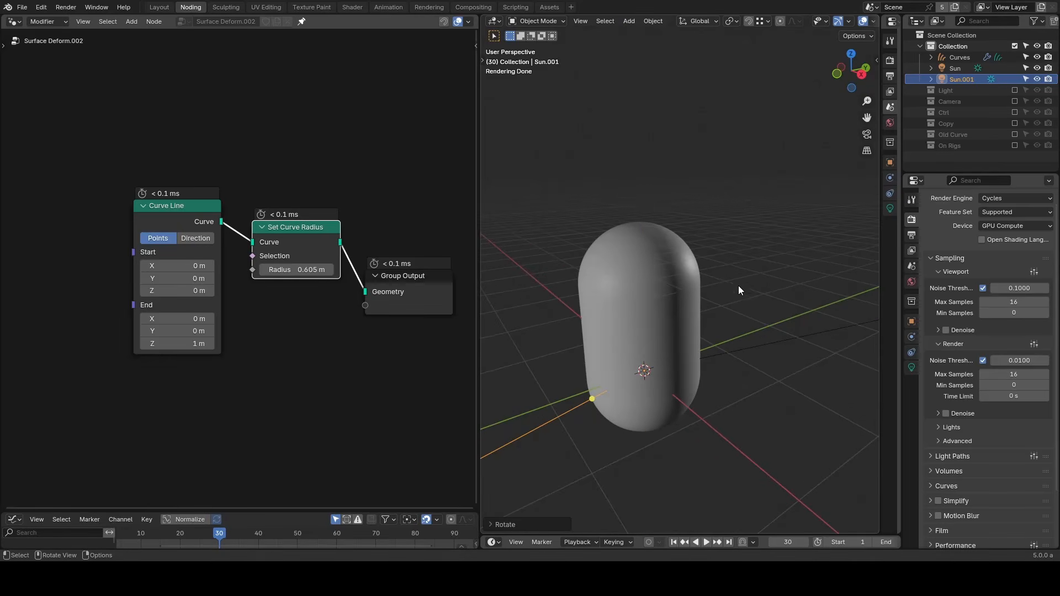
Examine the Cycles render settings for curves, including the shape choices and the viewport display options.
click(962, 483)
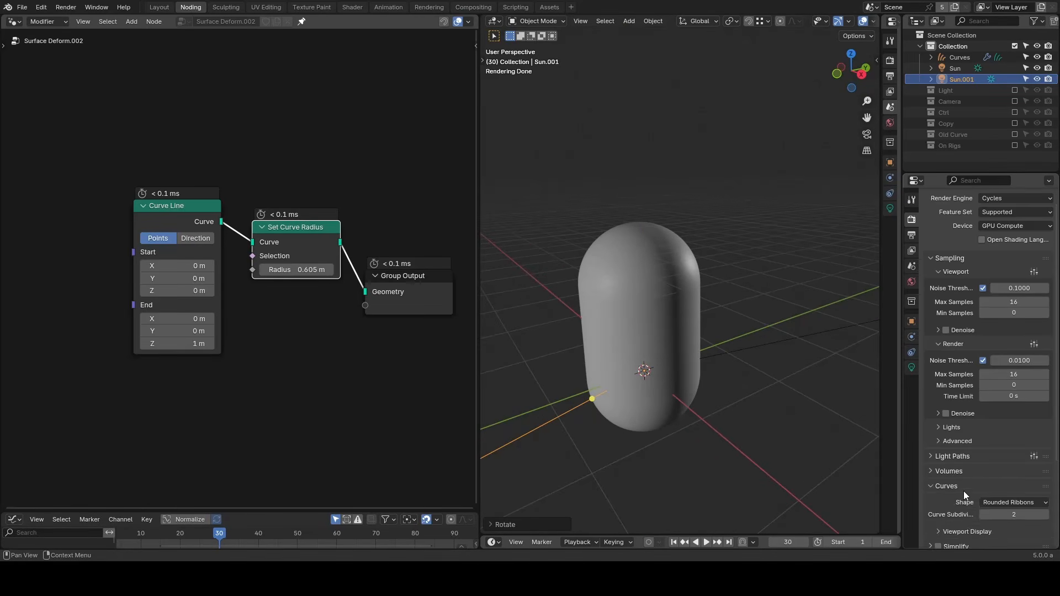
scroll(959, 436, down, 4)
click(1008, 391)
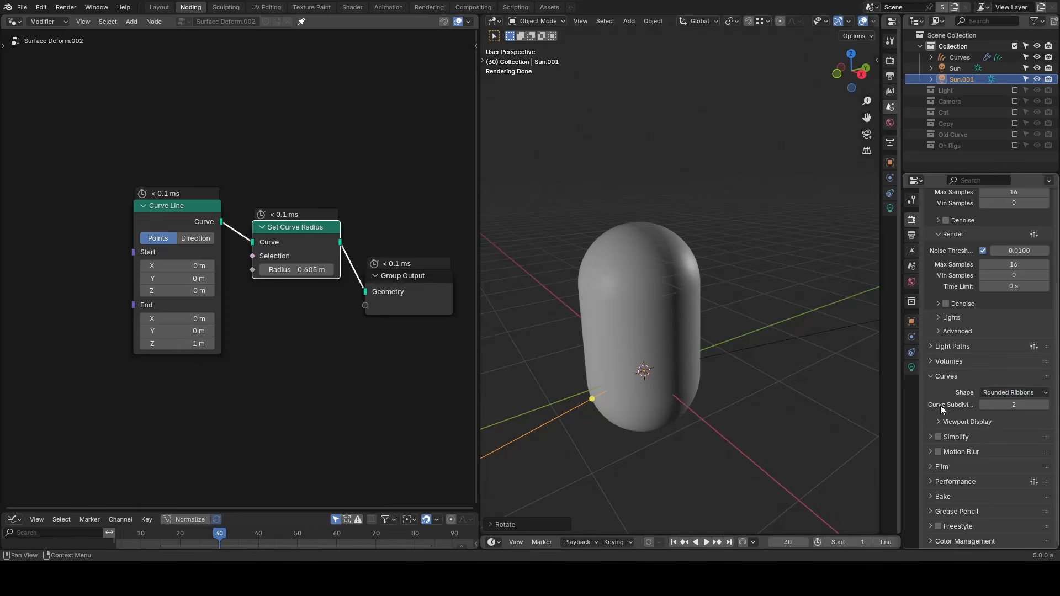
click(940, 422)
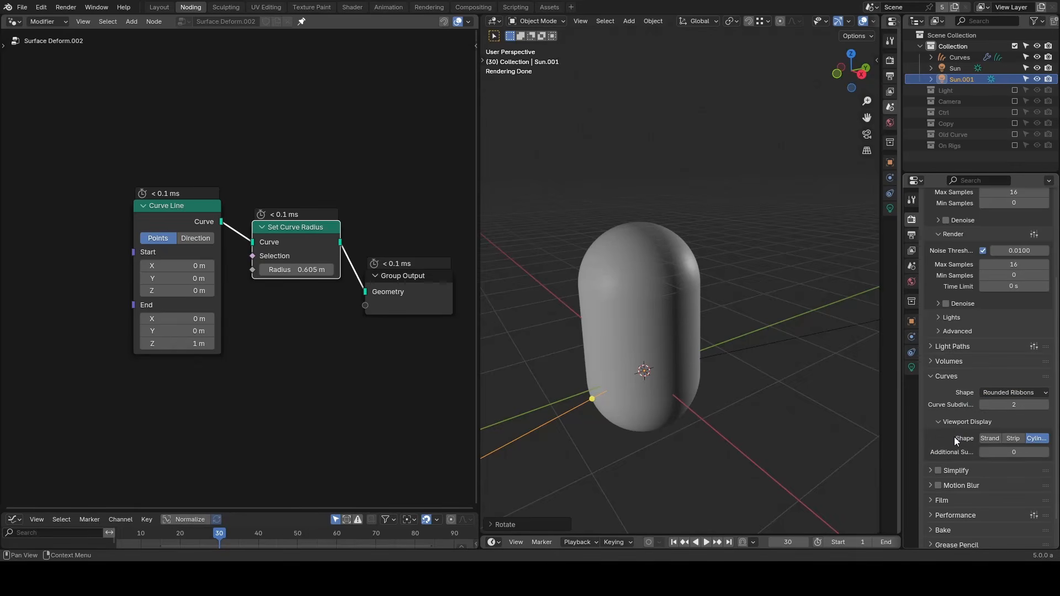
Try the 3D Curves and Linear 3D Curves shapes in the Cycles curves settings and return to Rounded Ribbons.
click(1002, 392)
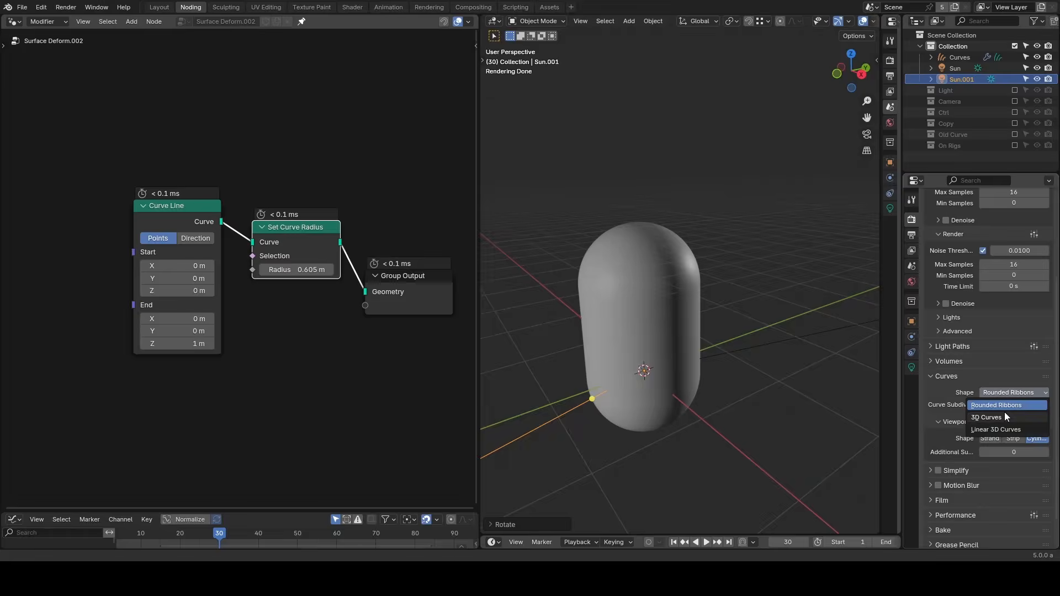
click(1005, 414)
click(1005, 393)
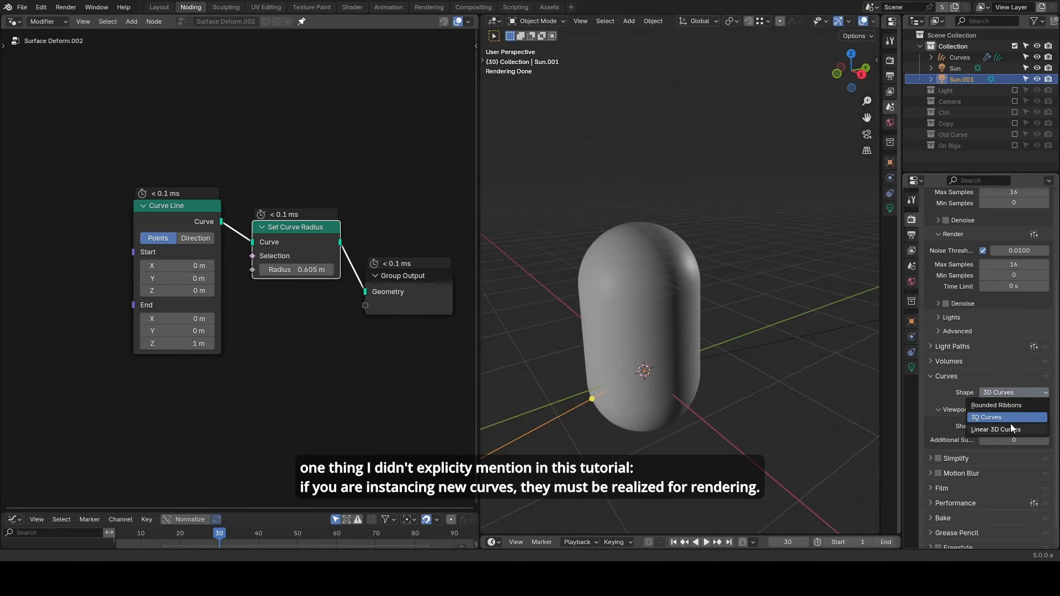
click(1008, 428)
click(980, 390)
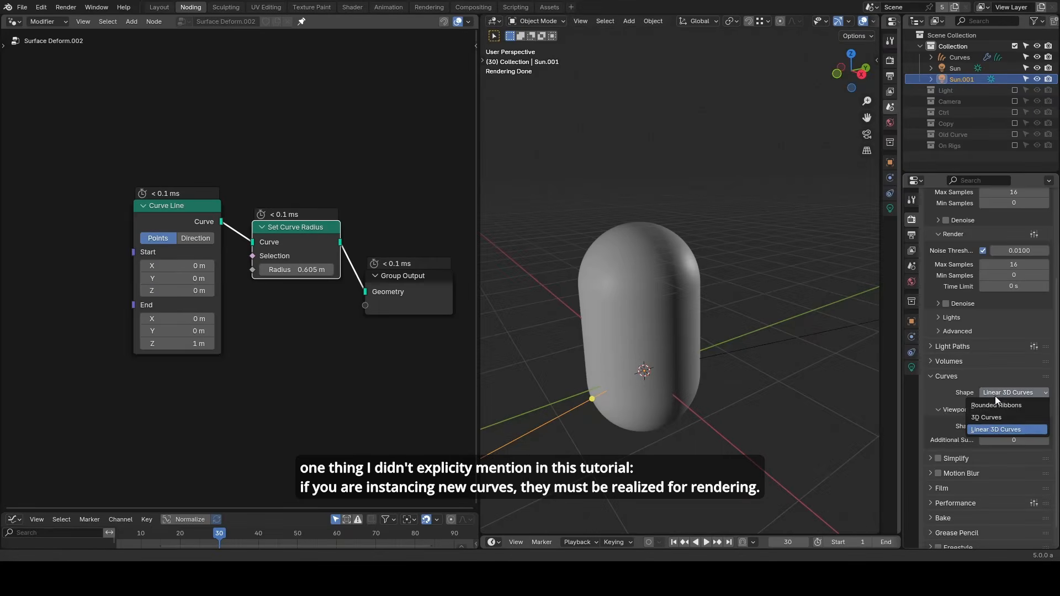
click(994, 402)
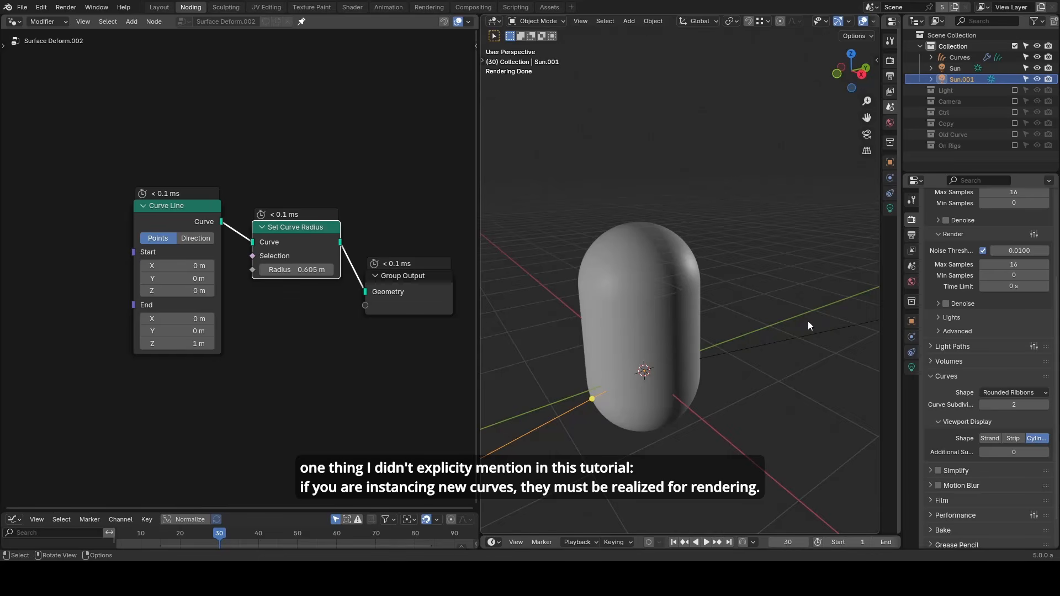